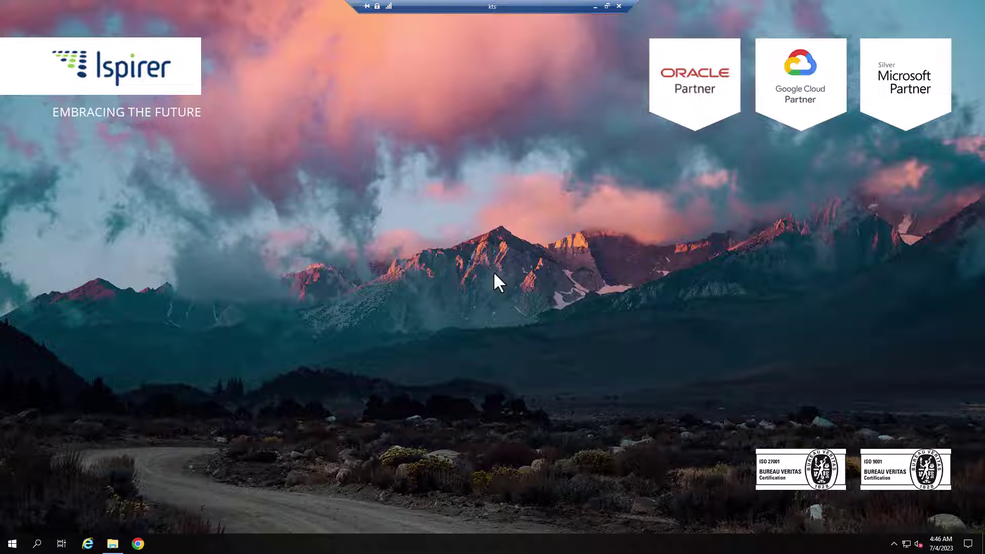
- Run the v10.5_win64_expc package from DB2_clients as administrator
click(113, 543)
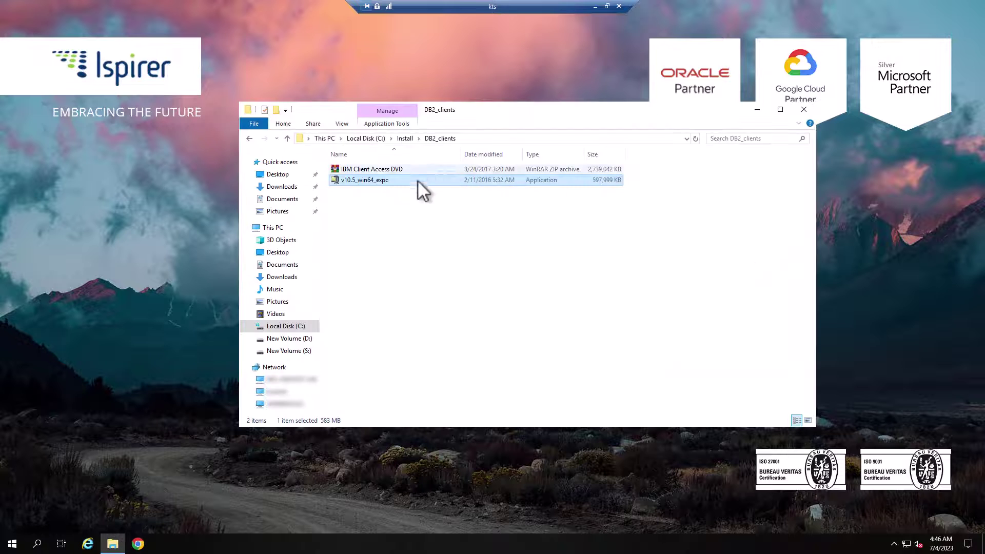
right_click(397, 183)
click(422, 201)
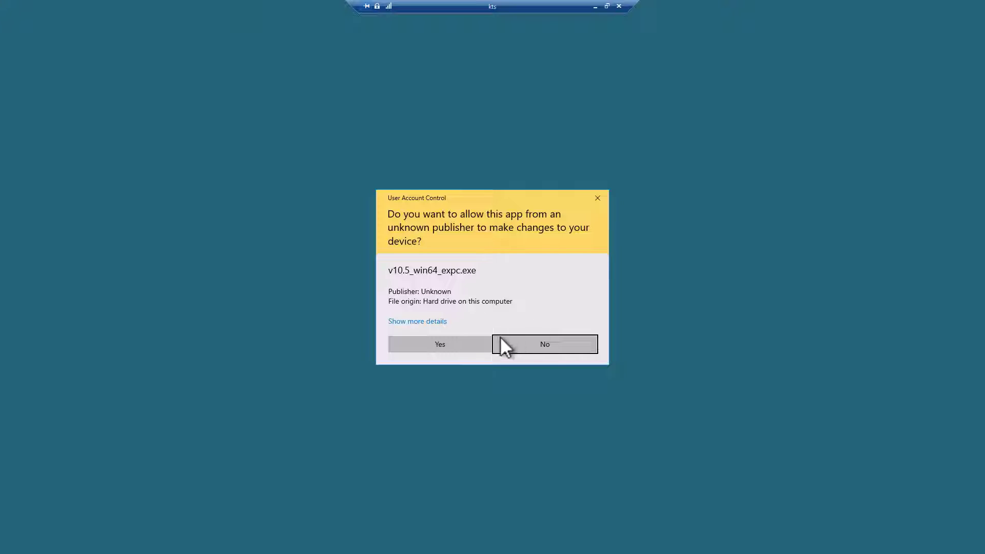
click(500, 341)
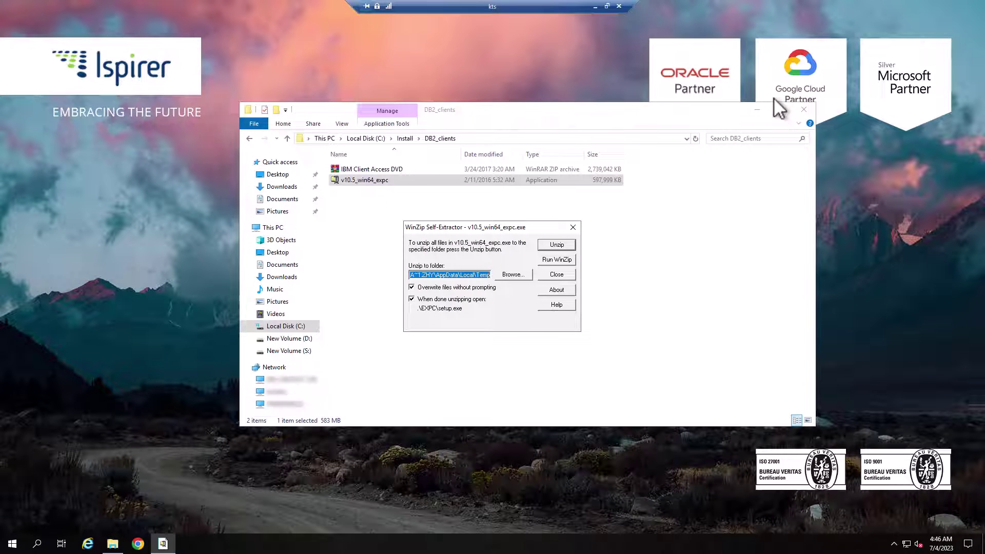
- Unzip the installer files and choose Install New for DB2 Express-C in the Launchpad
click(759, 109)
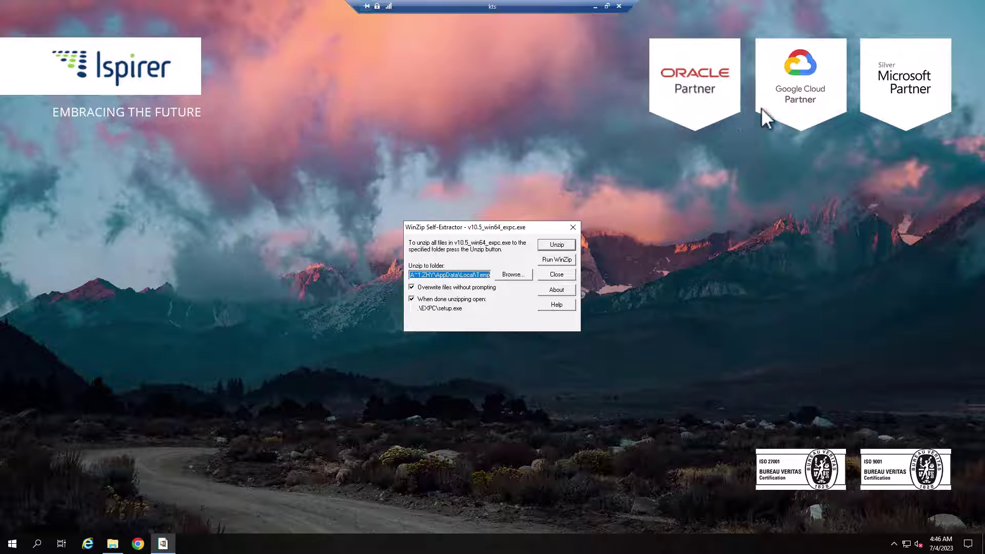
click(561, 246)
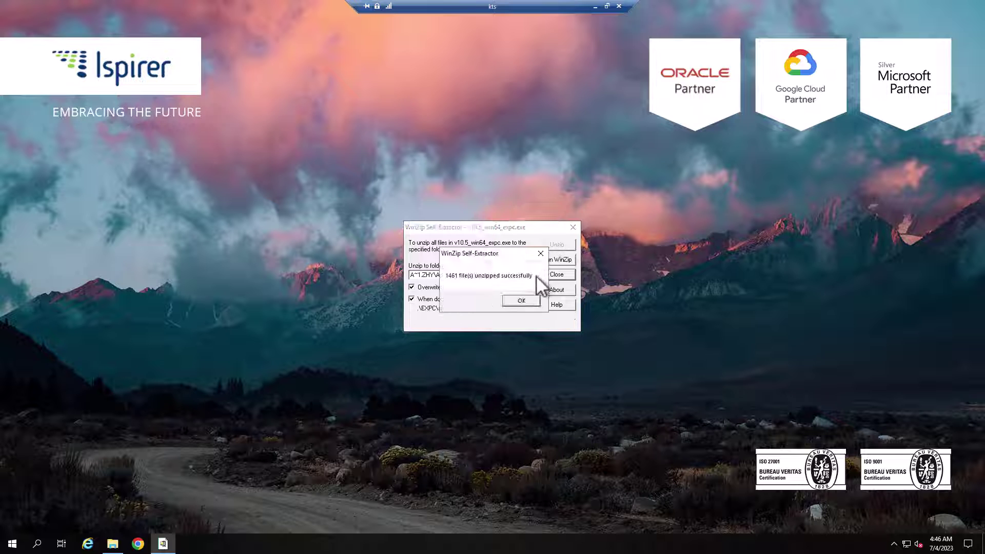
click(521, 300)
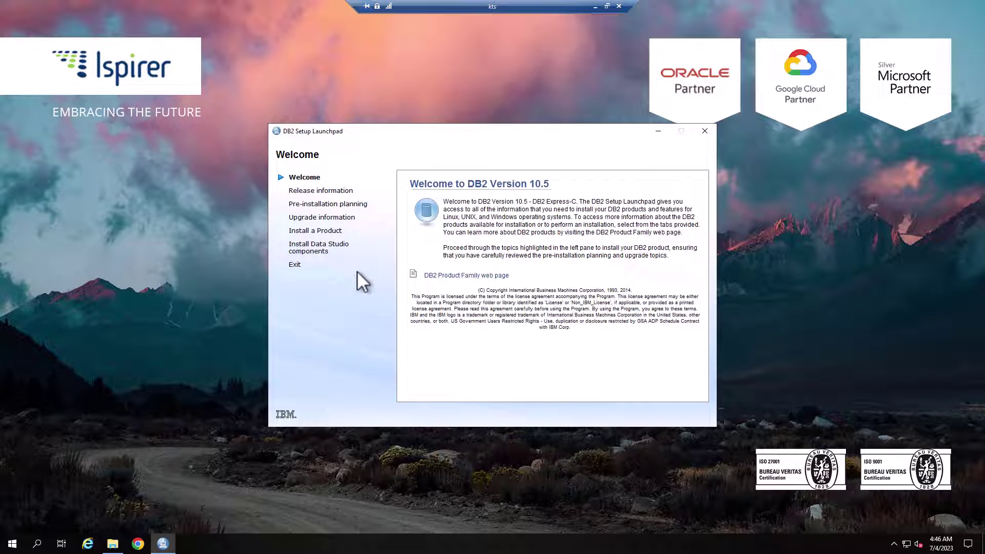
click(321, 231)
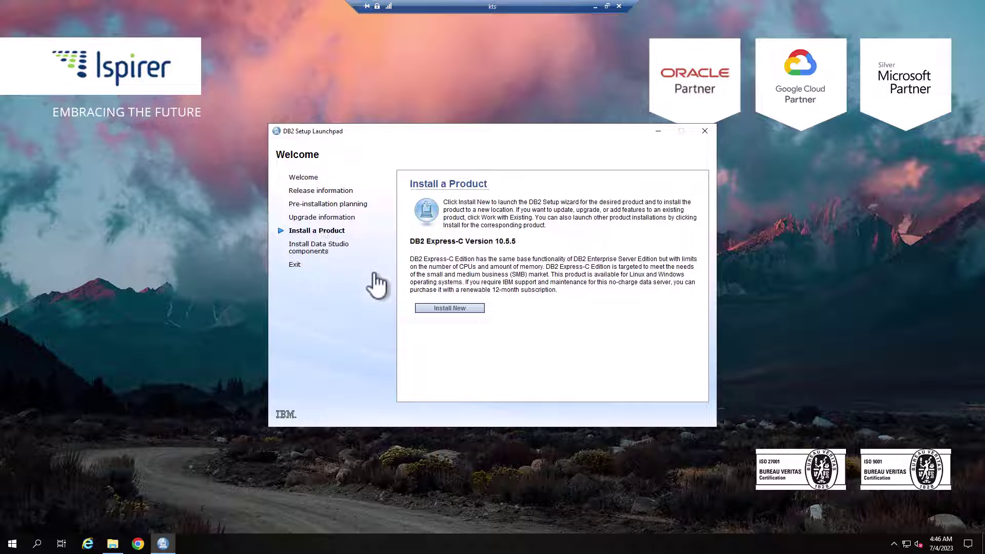
click(449, 310)
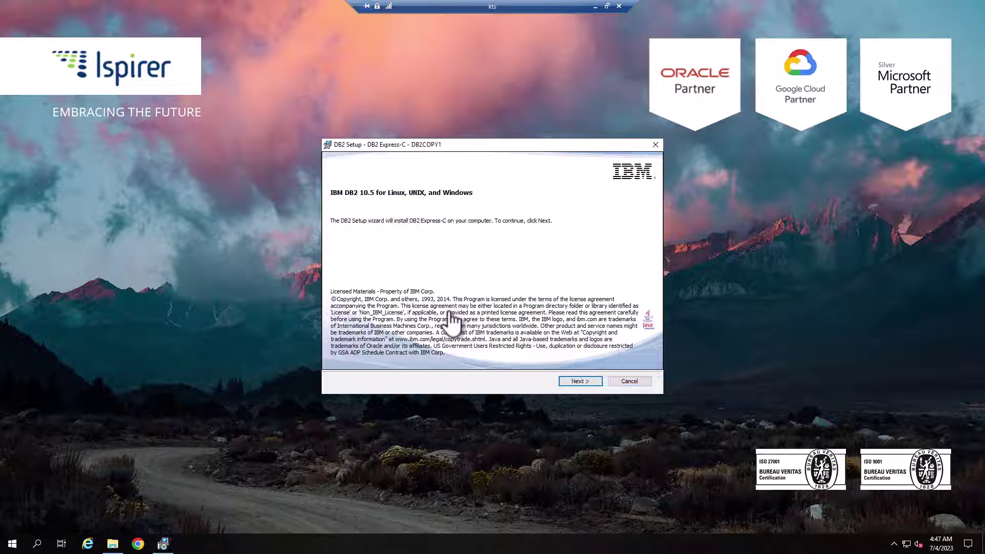
- Accept both the IBM and non-IBM license terms
click(580, 382)
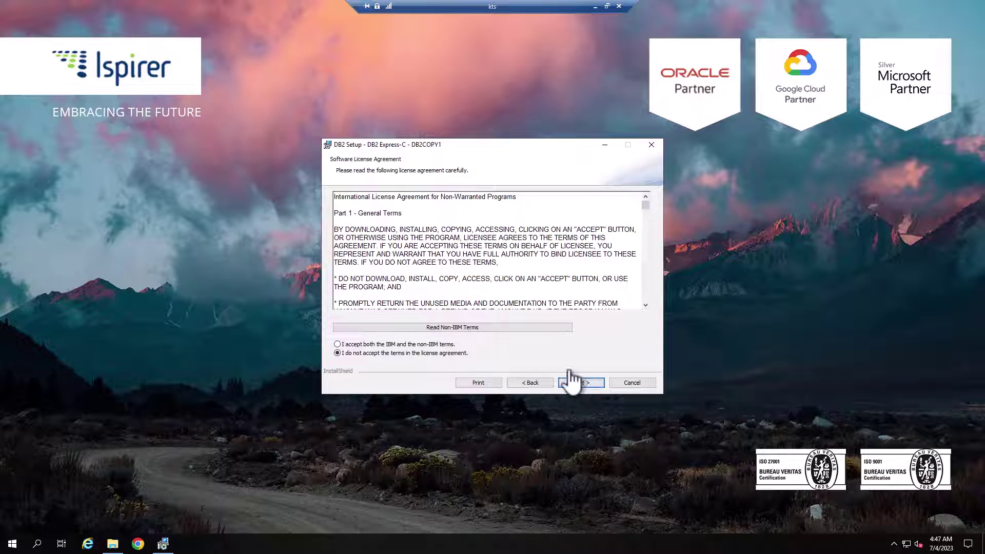
scroll(567, 252, down, 5)
scroll(563, 248, down, 5)
scroll(562, 301, down, 5)
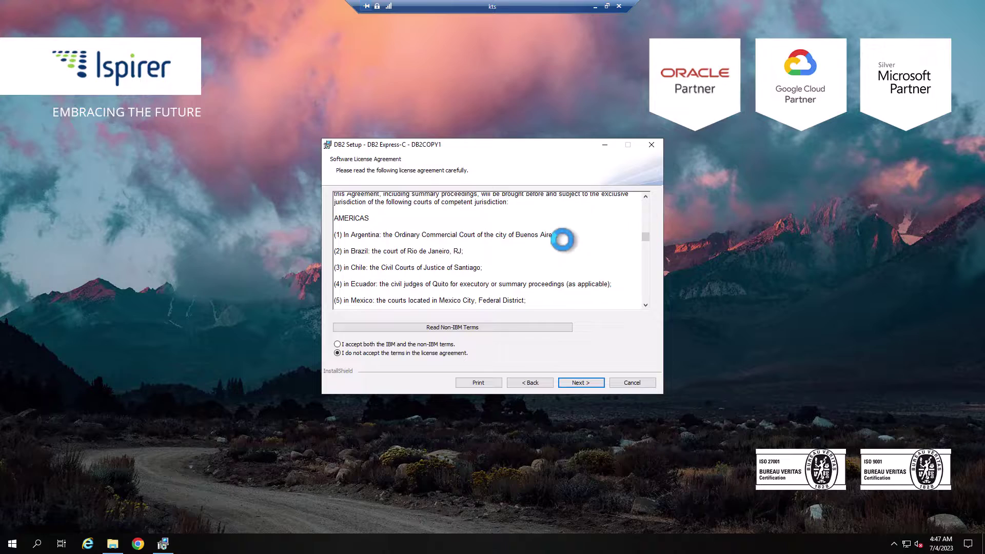
scroll(563, 242, down, 5)
scroll(560, 237, down, 5)
scroll(556, 231, down, 5)
scroll(548, 252, down, 5)
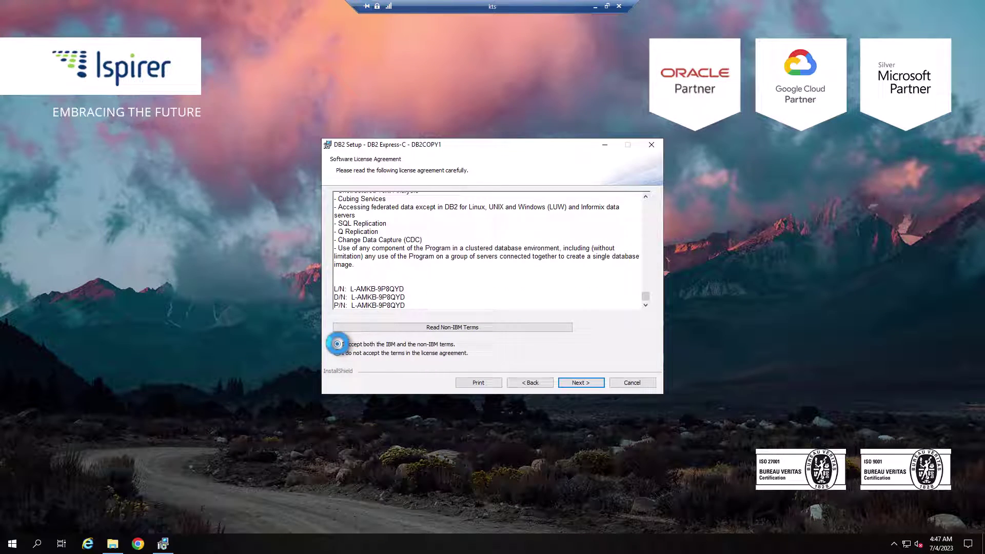
click(337, 344)
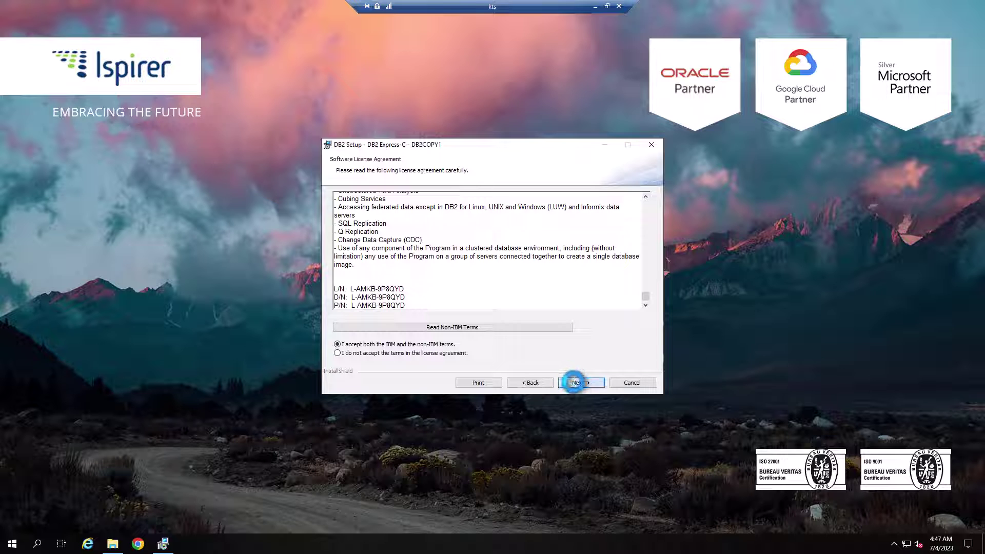
click(574, 382)
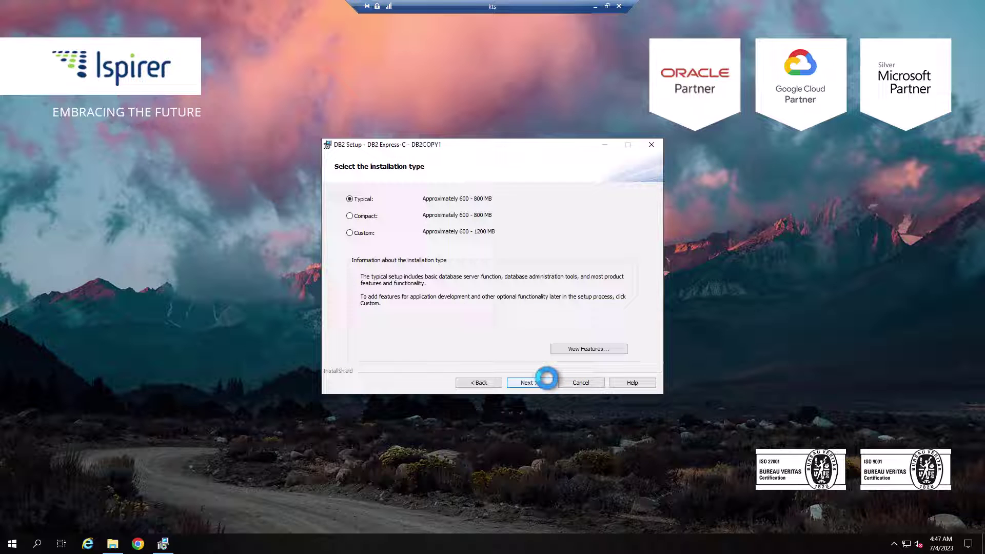
- Keep typical installation, response file saving, default SQLLIB folder and SSH autostart
click(533, 382)
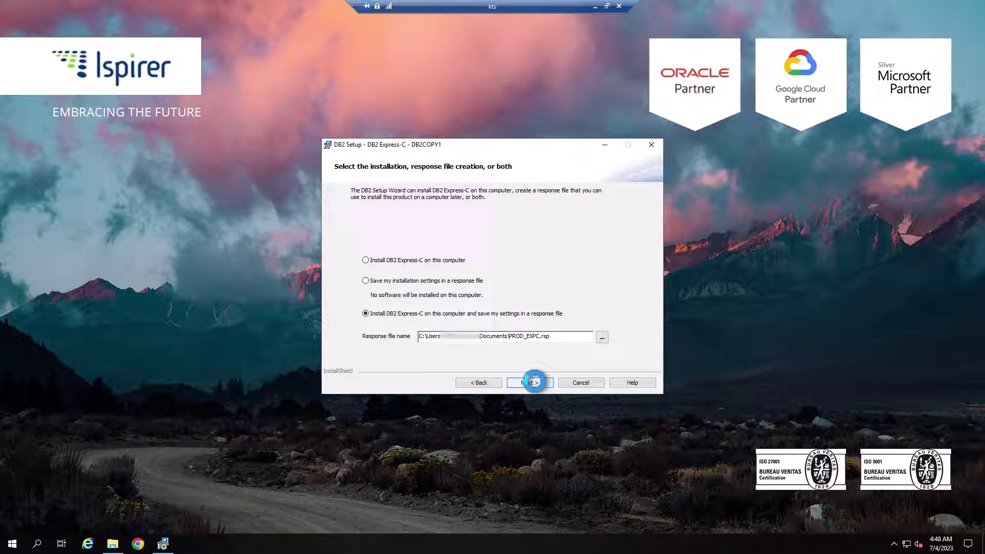
click(534, 382)
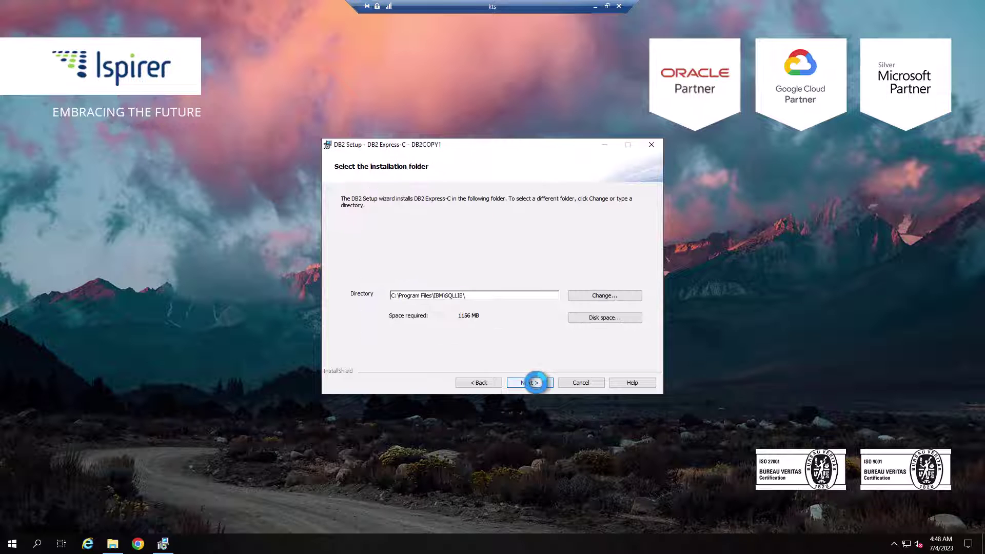
click(536, 382)
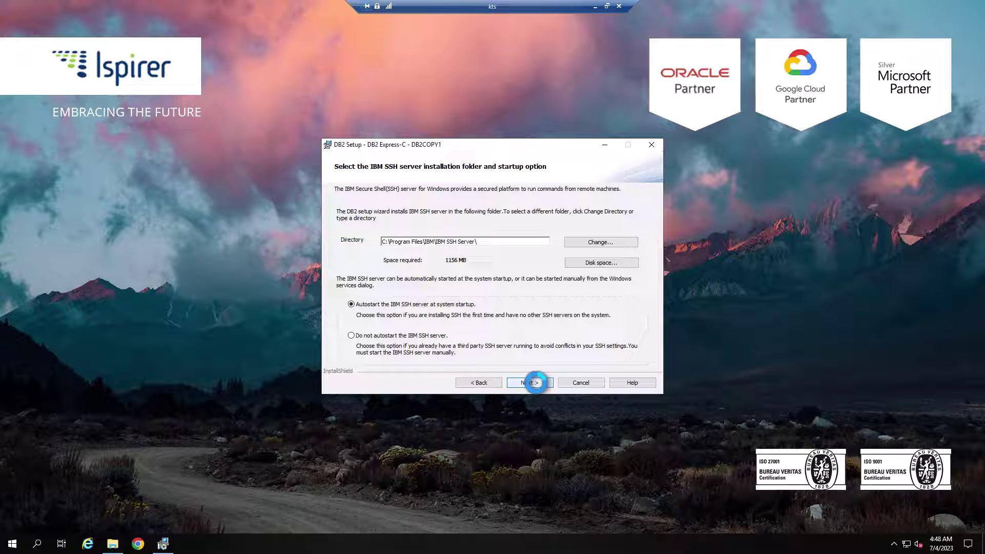
click(535, 383)
click(525, 302)
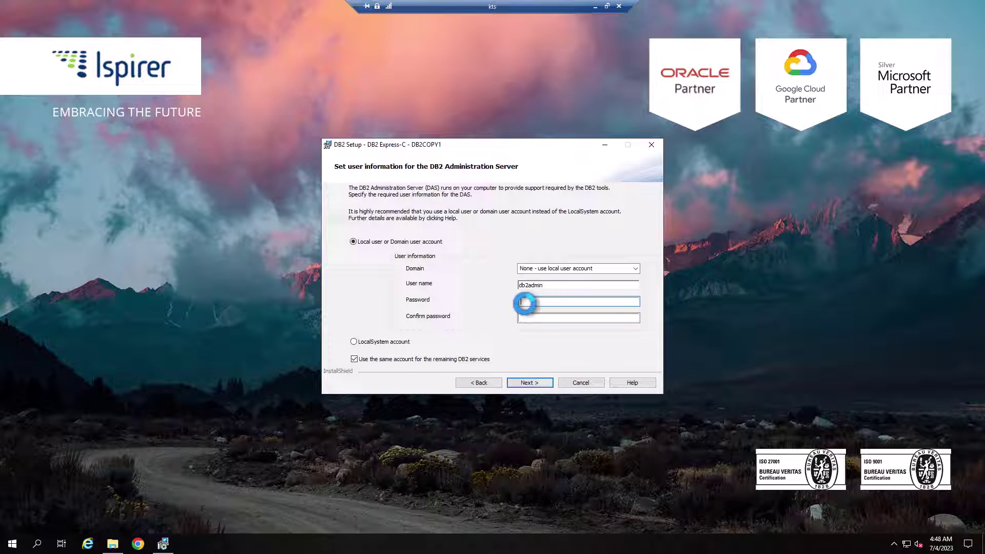
key(Tab)
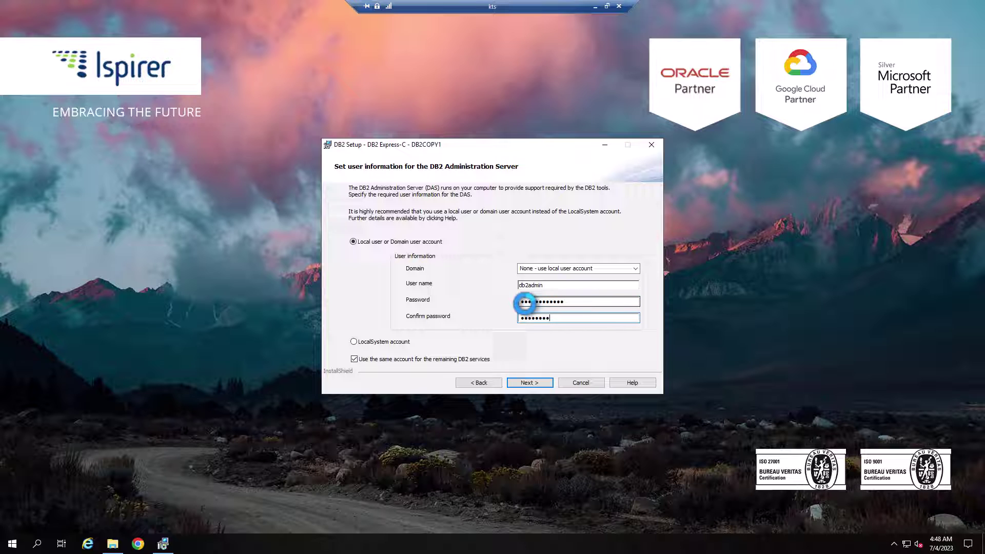
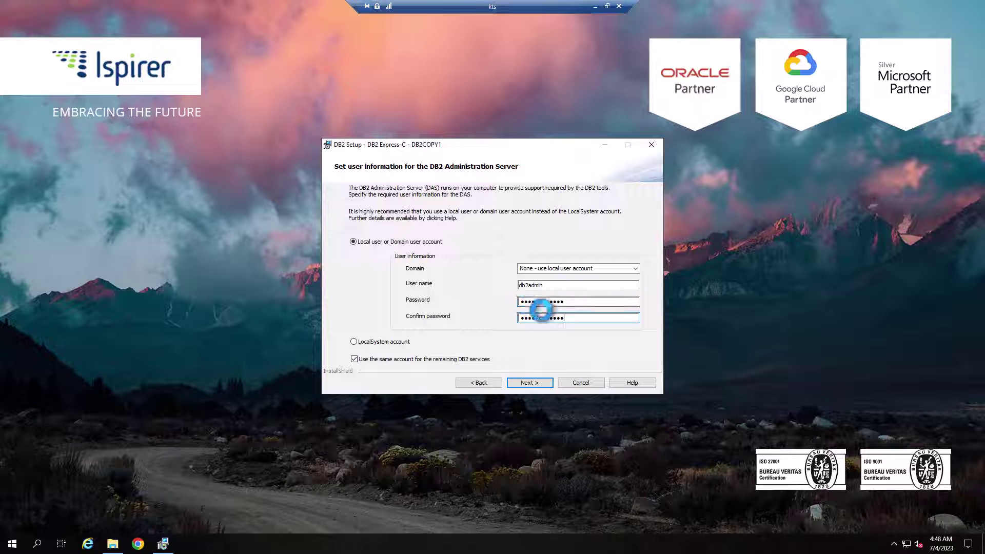
click(516, 384)
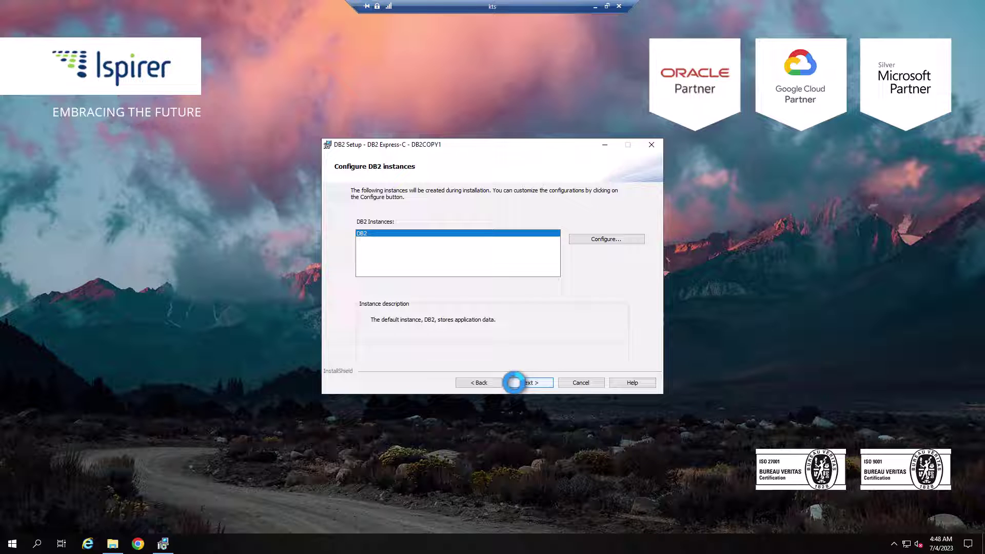
- Keep the default DB2 instance and start installing DB2 Express-C
click(514, 383)
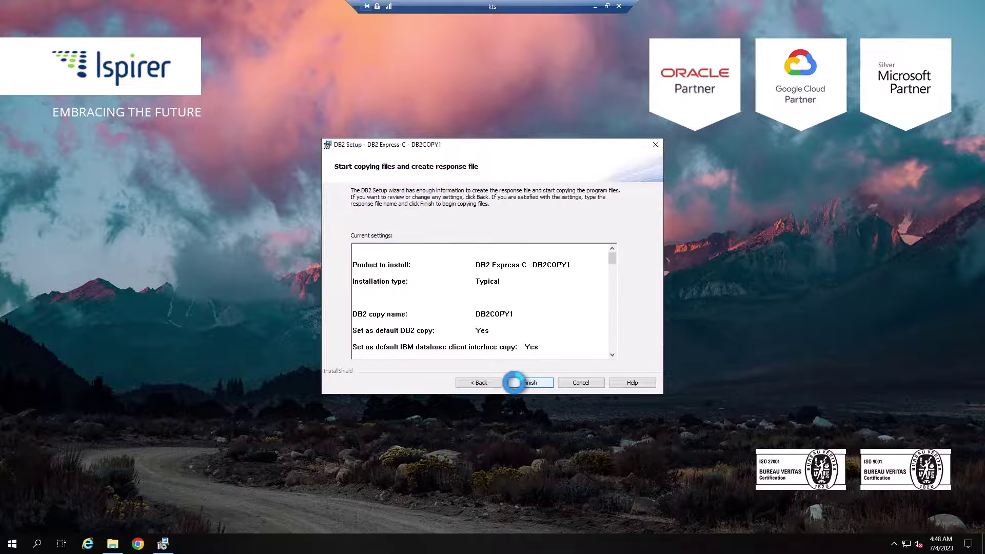
scroll(541, 298, down, 5)
scroll(542, 300, down, 5)
scroll(543, 300, down, 5)
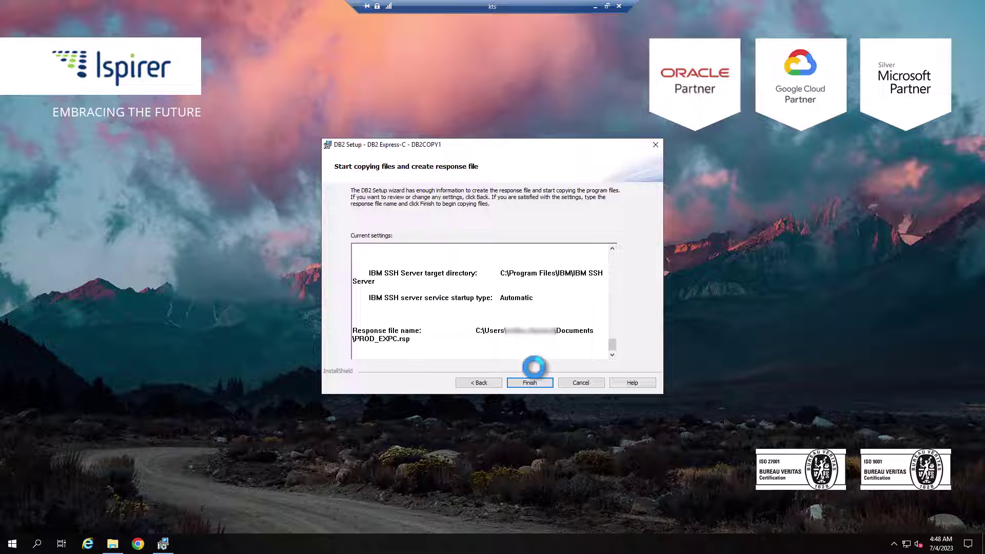
click(529, 382)
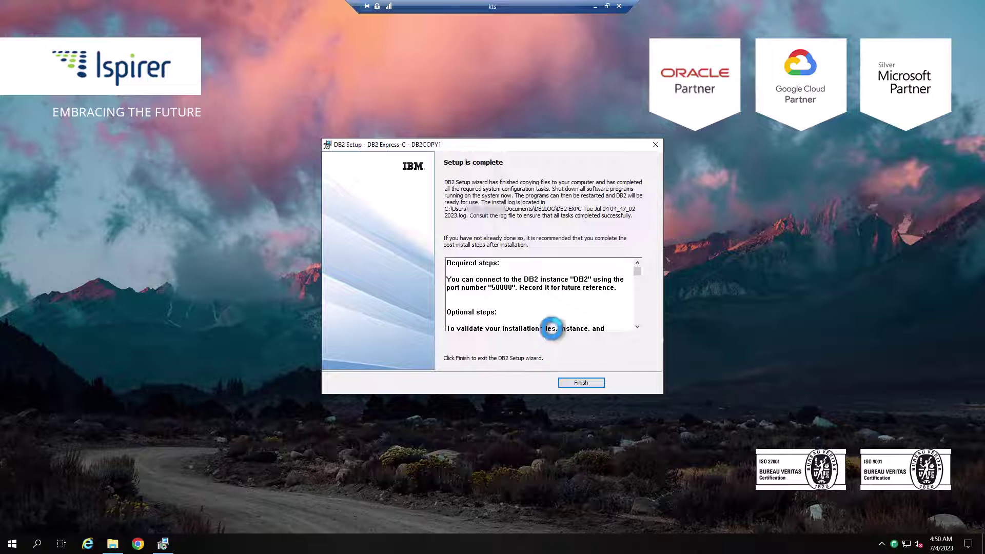
- Close the setup wizard once installation completes
scroll(550, 326, down, 5)
scroll(554, 325, down, 5)
scroll(556, 304, down, 5)
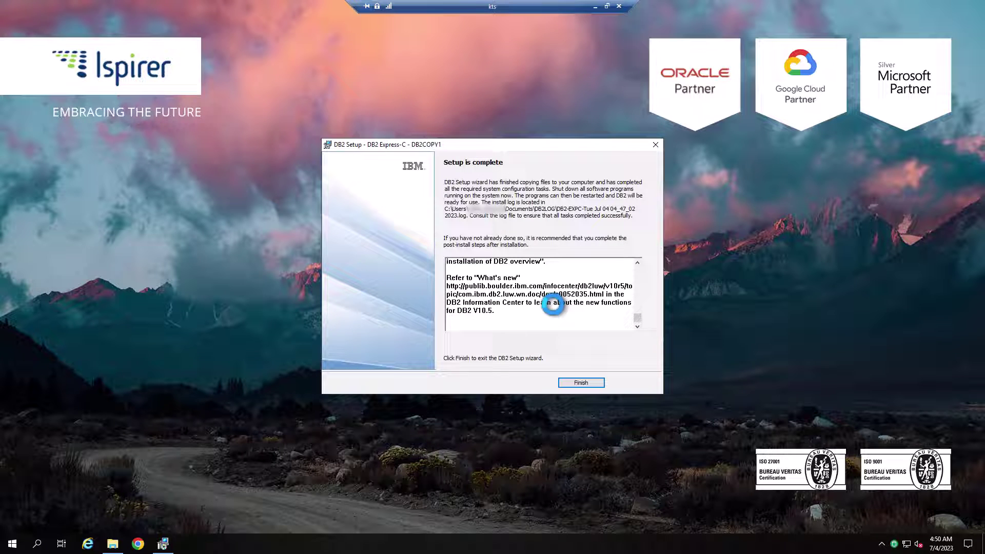
click(570, 382)
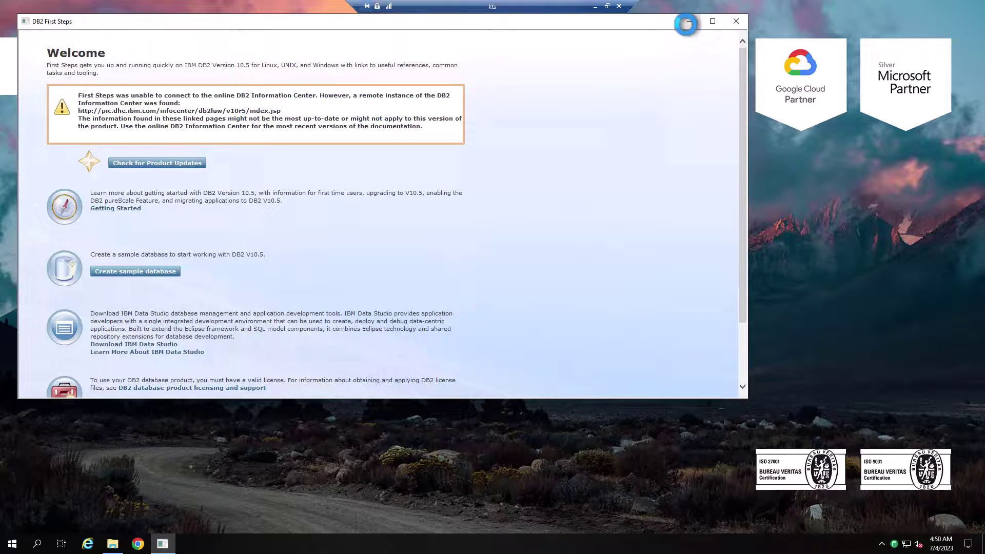
- Open the Environment Variables dialog from the Windows system settings
click(689, 21)
click(11, 543)
text(syst)
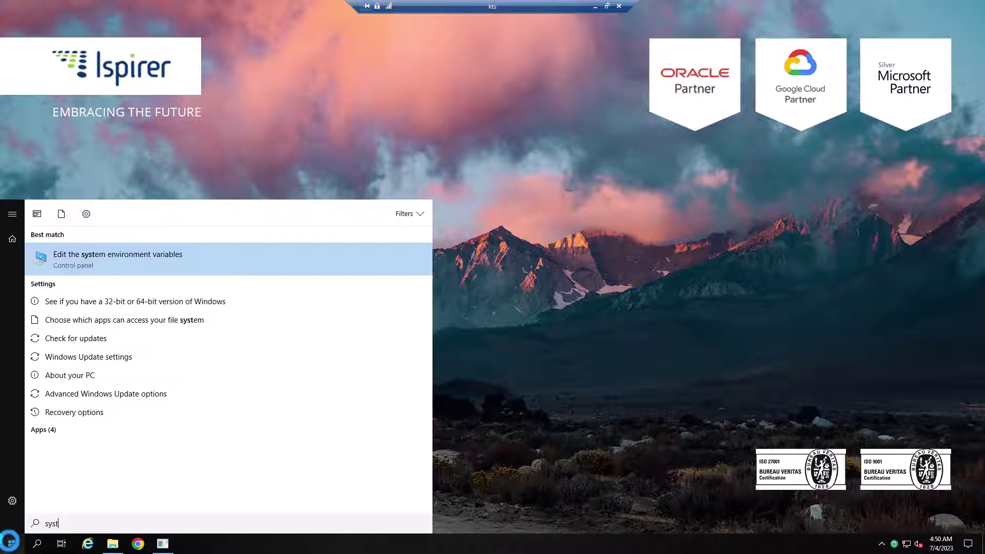
text(em va)
key(Return)
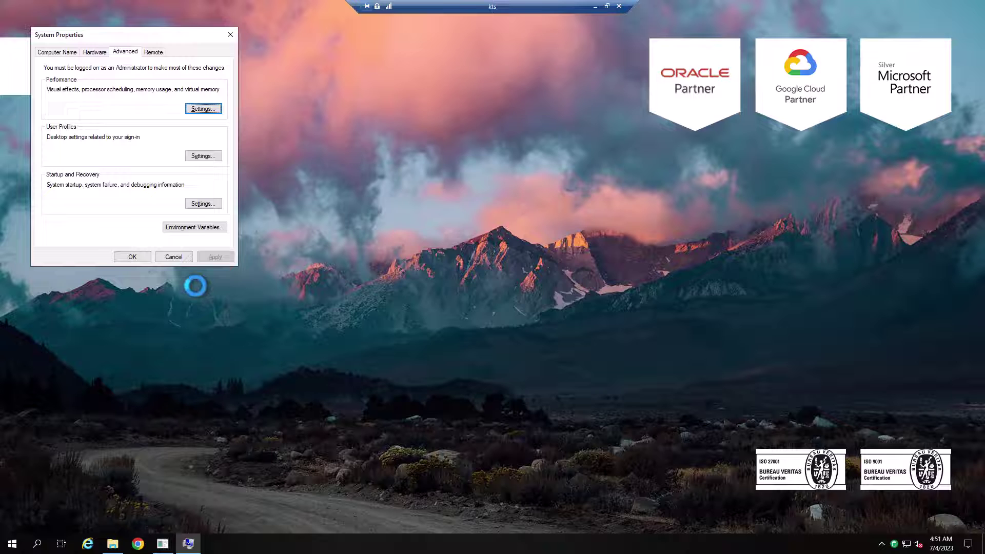
click(196, 227)
- Add system variable DB2CODEPAGE with value 1252 and save
click(511, 371)
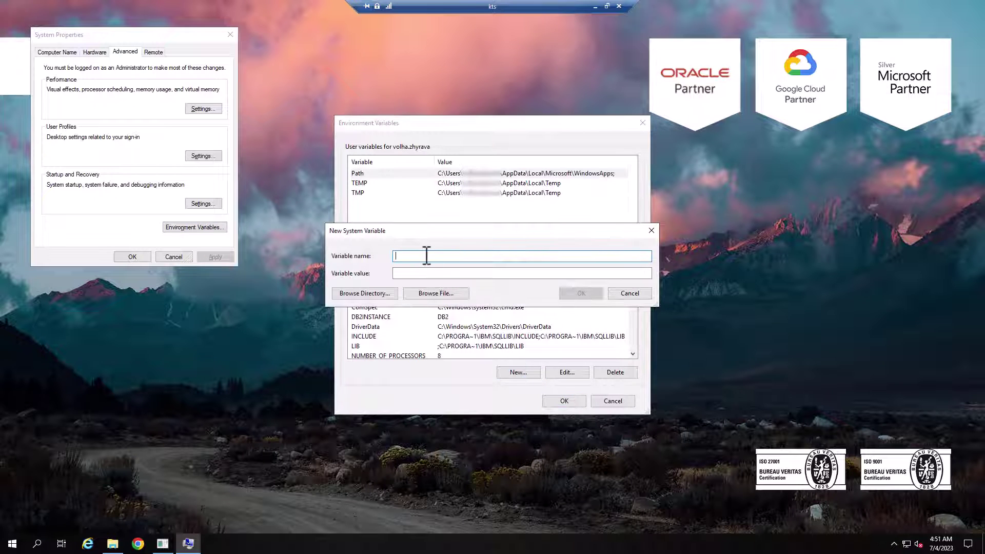
text(DB2CODEPA)
text(GE)
click(432, 271)
text(1252)
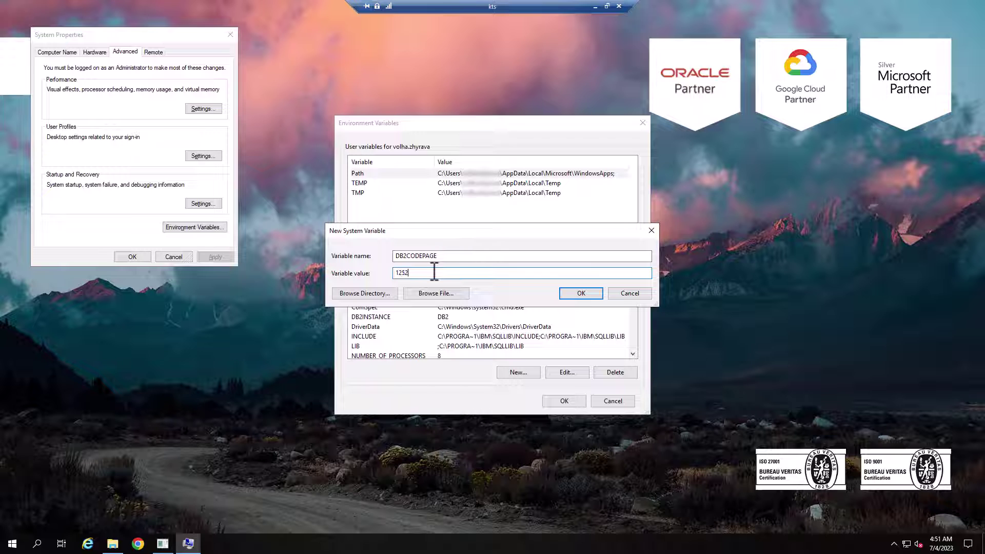
click(565, 293)
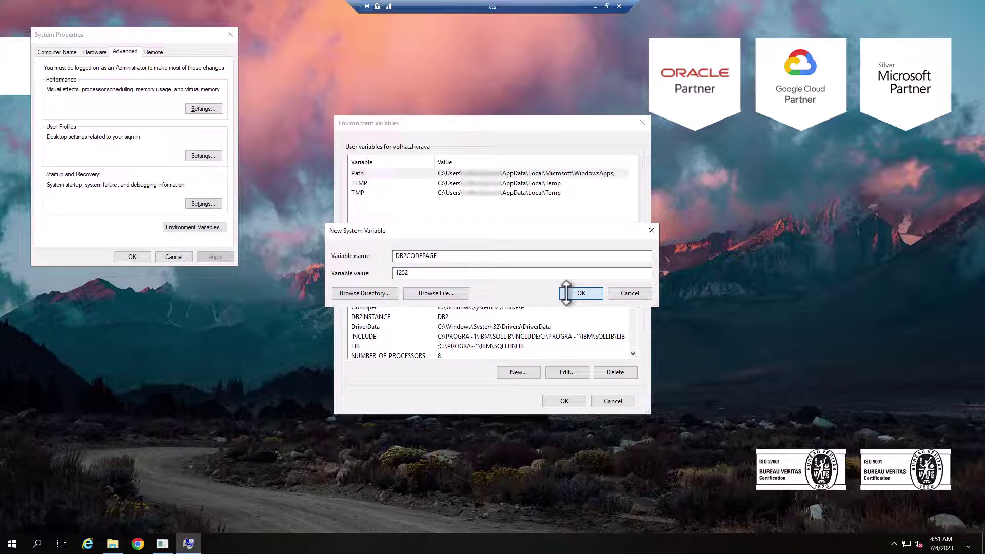
click(556, 402)
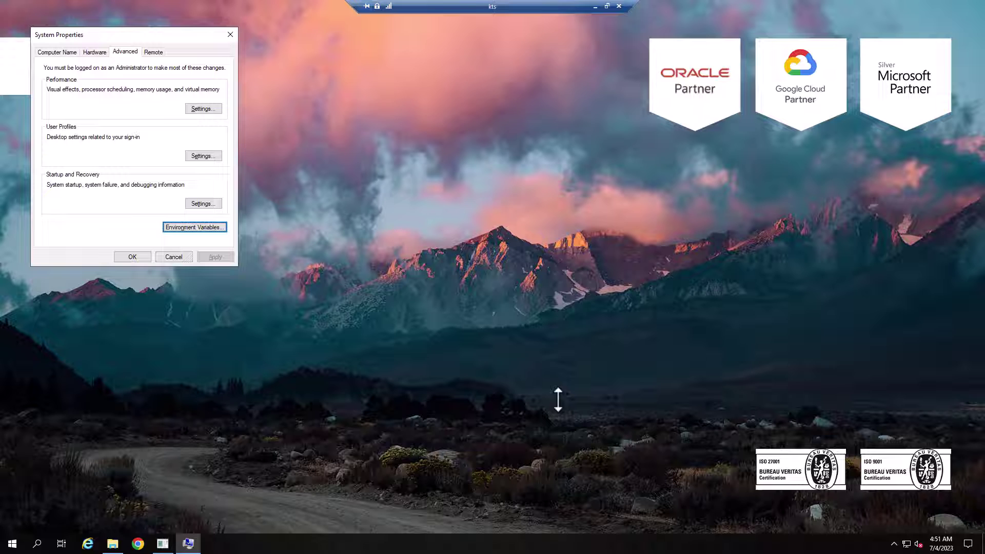
- Open 64-bit ODBC Data Sources and add a new System DSN
click(228, 35)
click(10, 543)
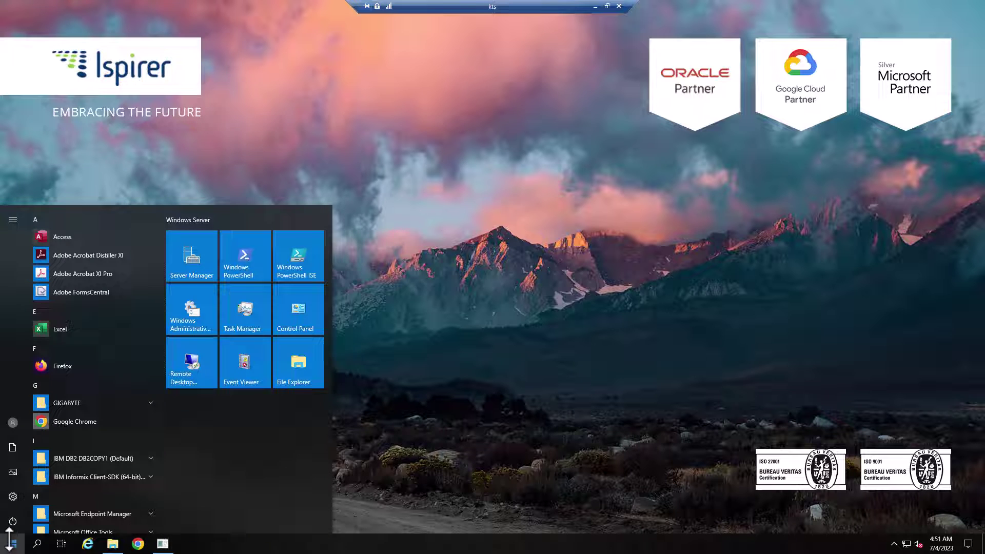
text(odbc)
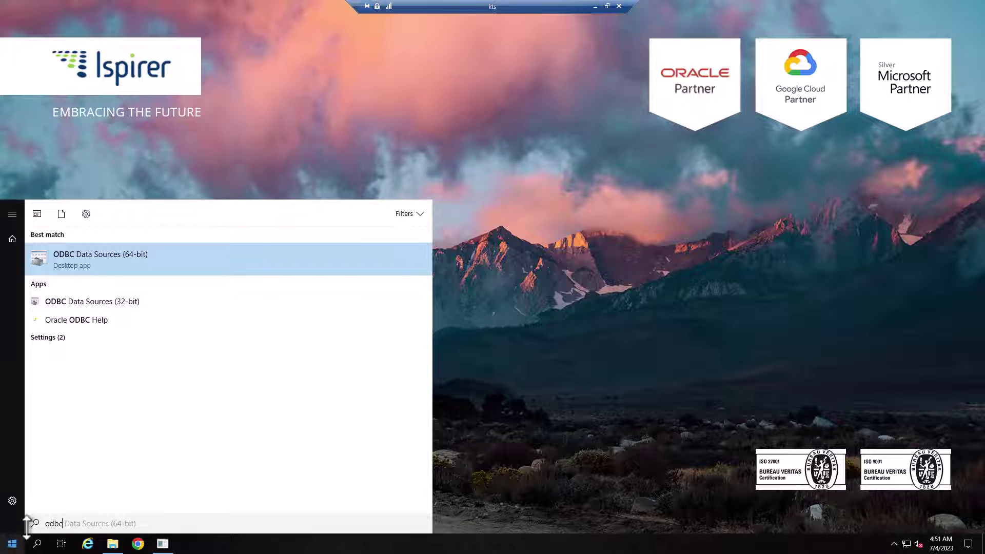
click(152, 260)
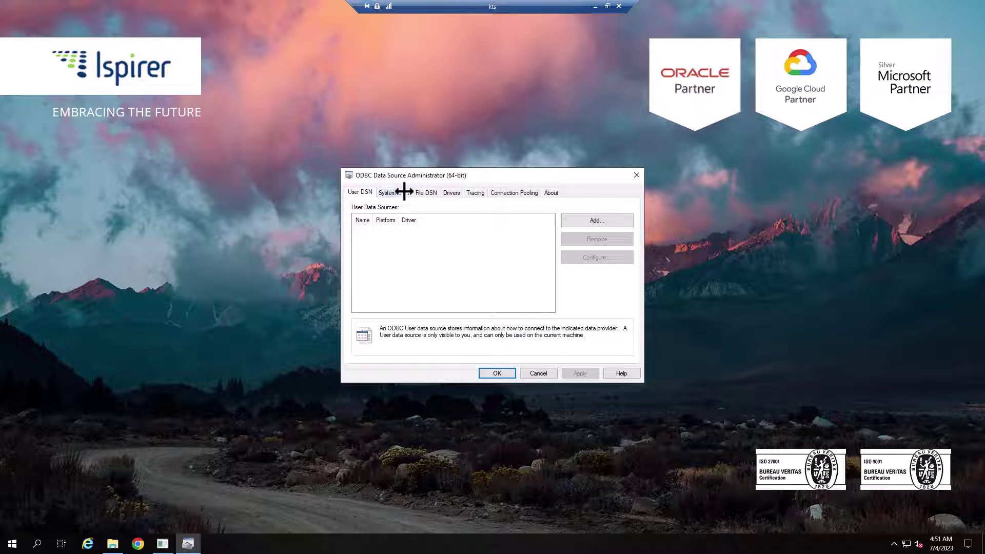
click(403, 191)
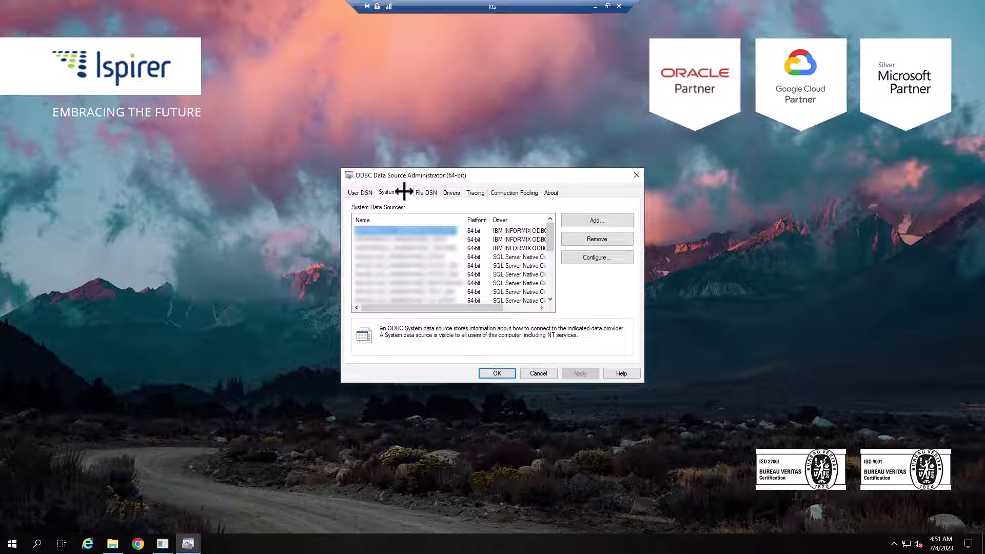
click(568, 223)
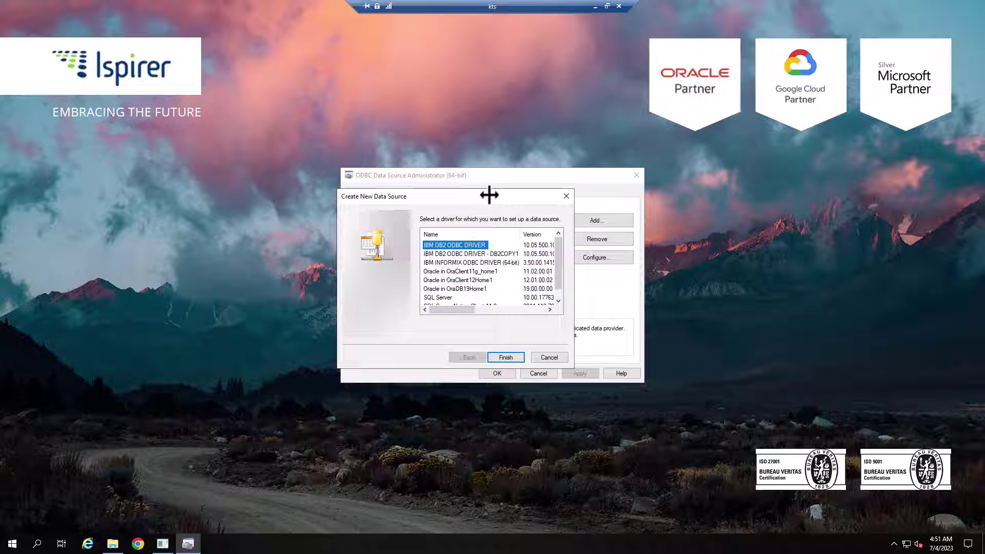
- Create data source DBAMPSAMPLE_TEST1 on IBM DB2 ODBC DRIVER - DB2COPY1 and add a database alias
click(473, 254)
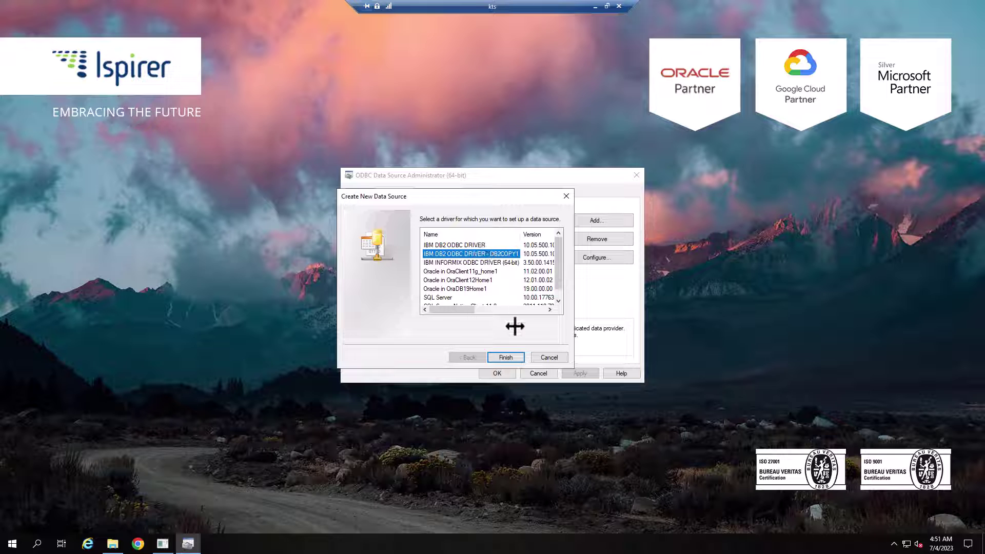
click(510, 359)
click(487, 272)
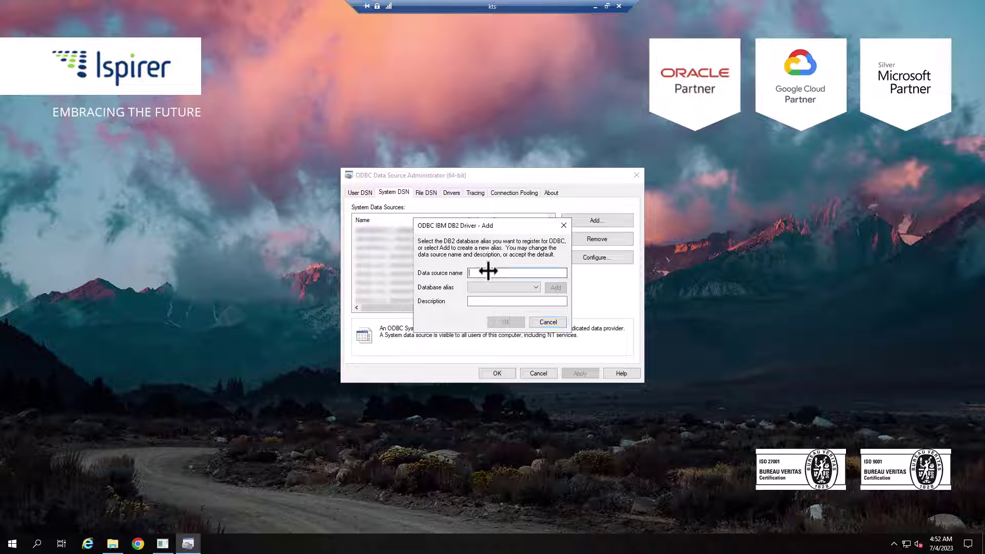
text(DB)
text(AMP)
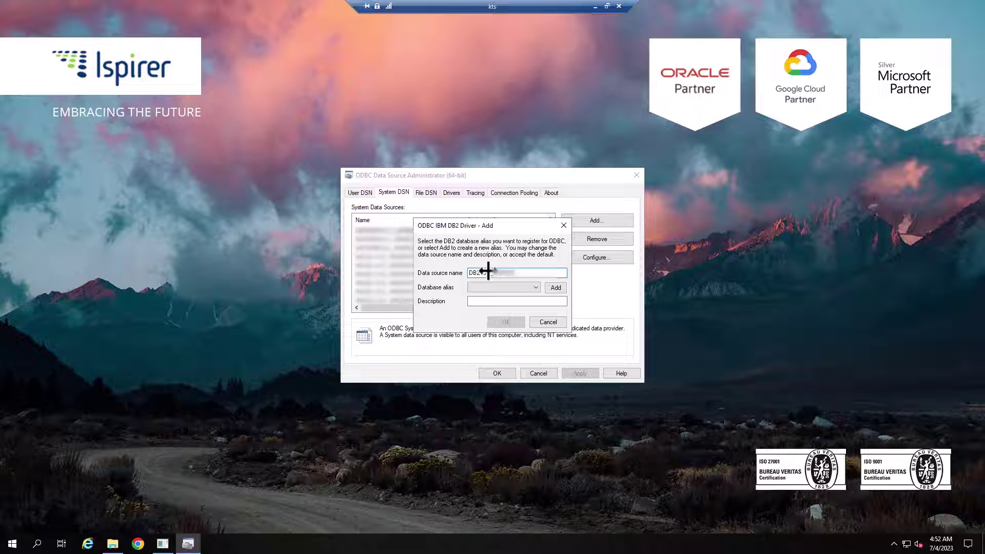
text(SAMPLE_TEST)
text(10.5_)
click(535, 287)
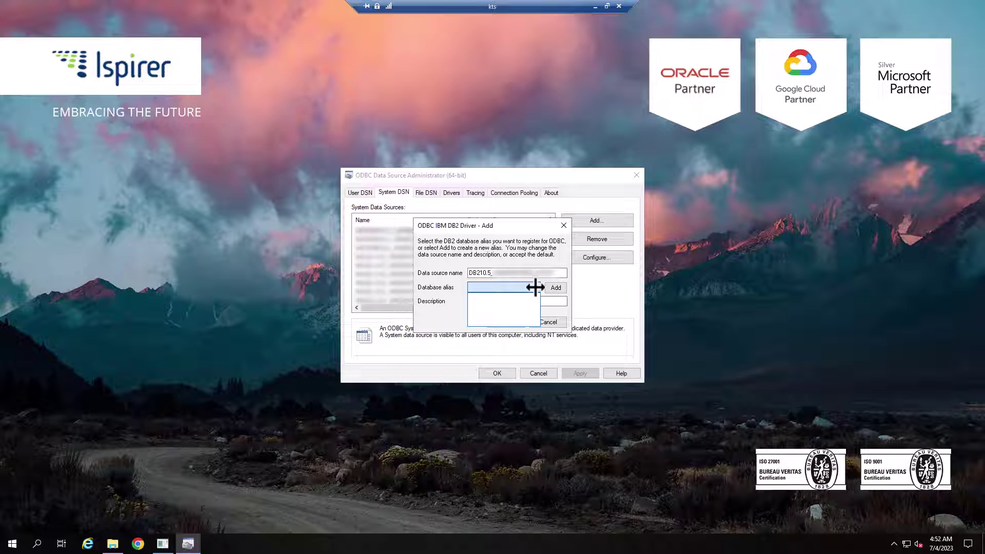
click(535, 287)
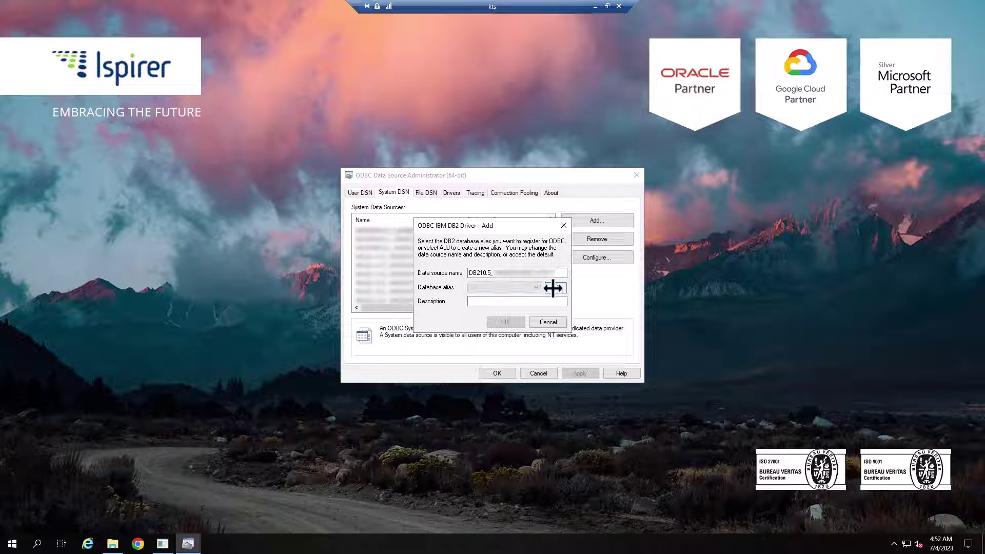
click(554, 288)
- Enter user db2admin with its password and keep the password saved
key(Tab)
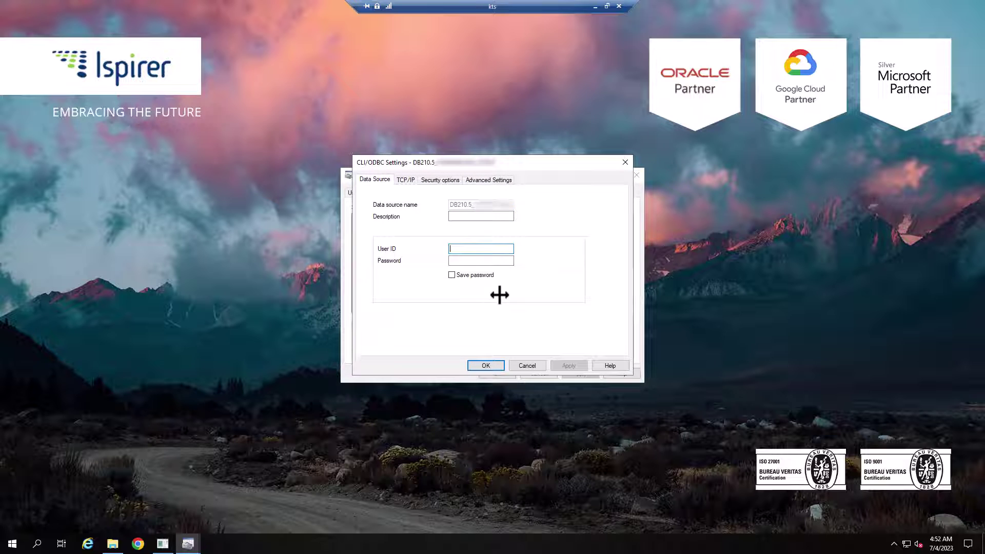
key(Tab)
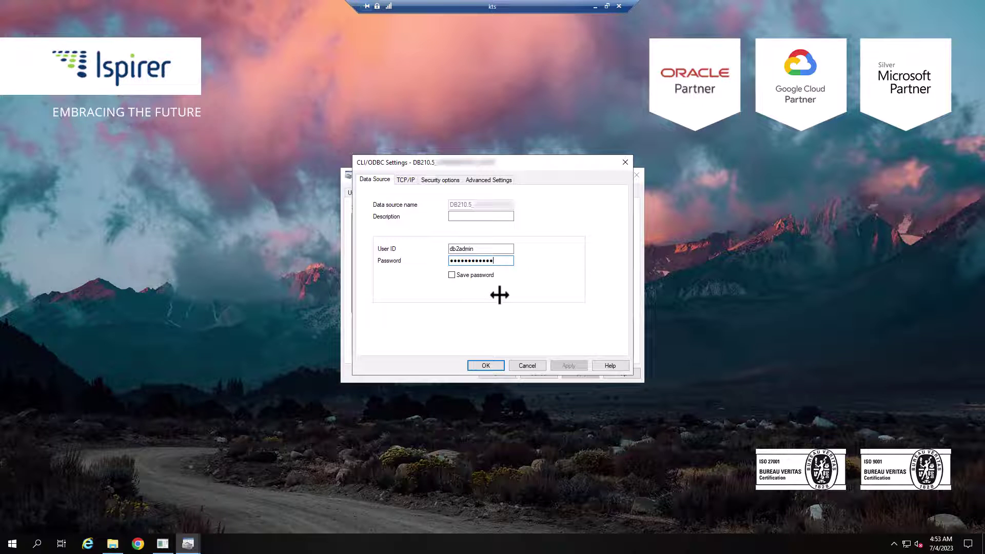
click(451, 275)
click(567, 308)
- On the TCP/IP settings, set database alias ETEST105 and move through host to port
click(405, 180)
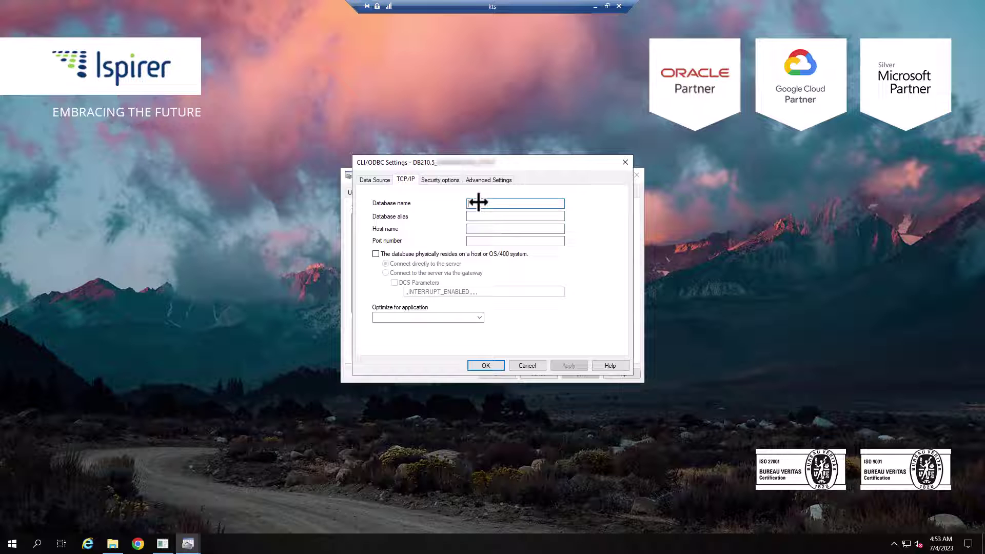
click(487, 216)
text(ETEST105)
click(480, 229)
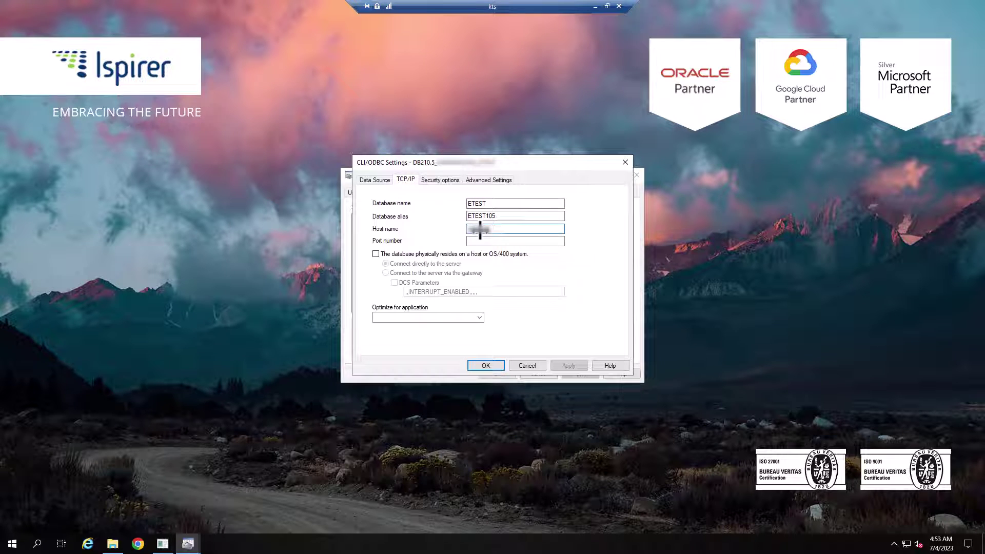
click(479, 241)
- Set port 50000, save the DSN, then reopen it and test the connection
text(50000)
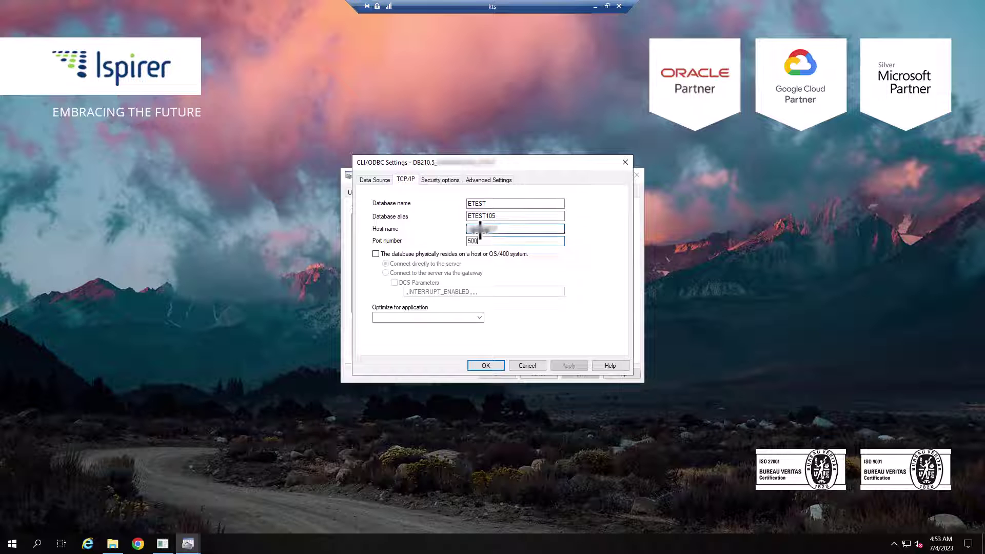
click(480, 366)
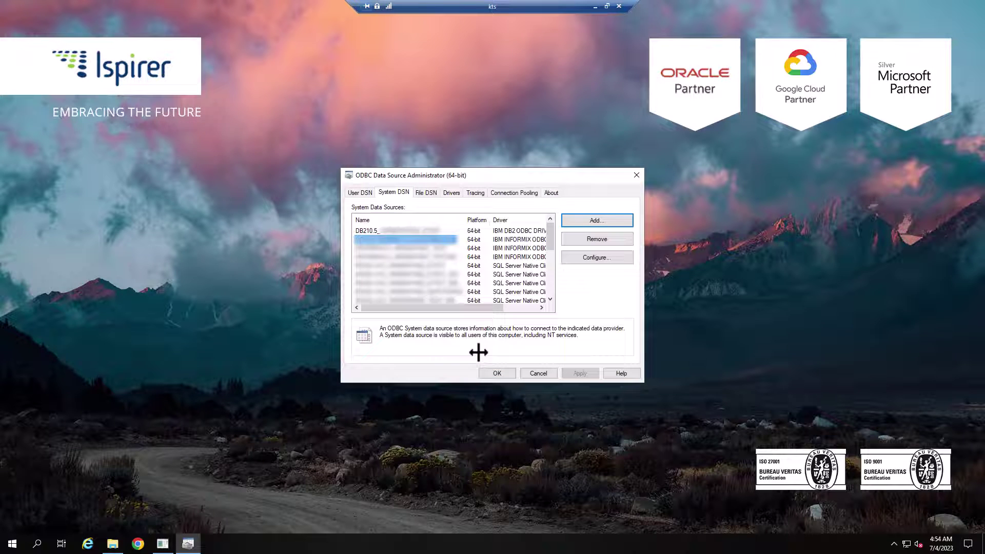
click(405, 230)
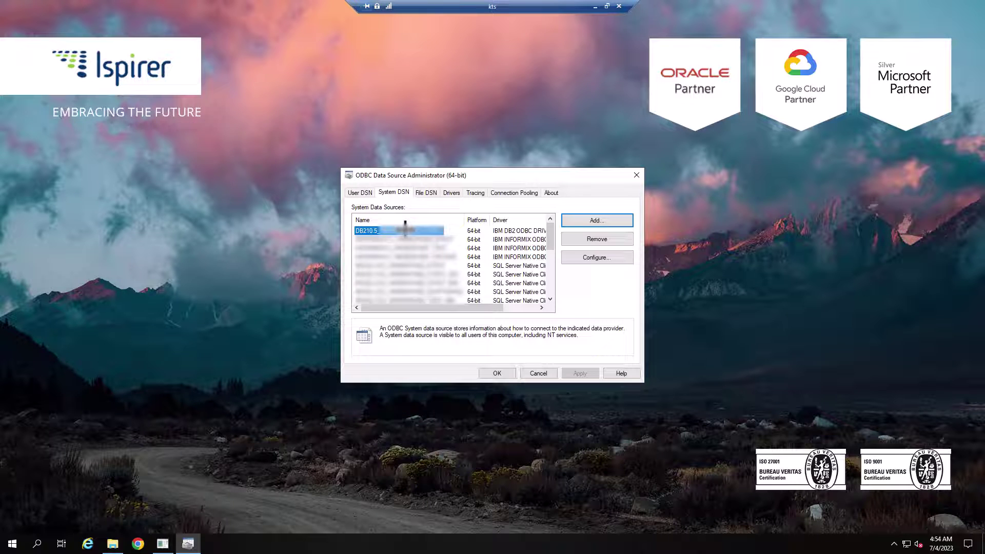
click(583, 257)
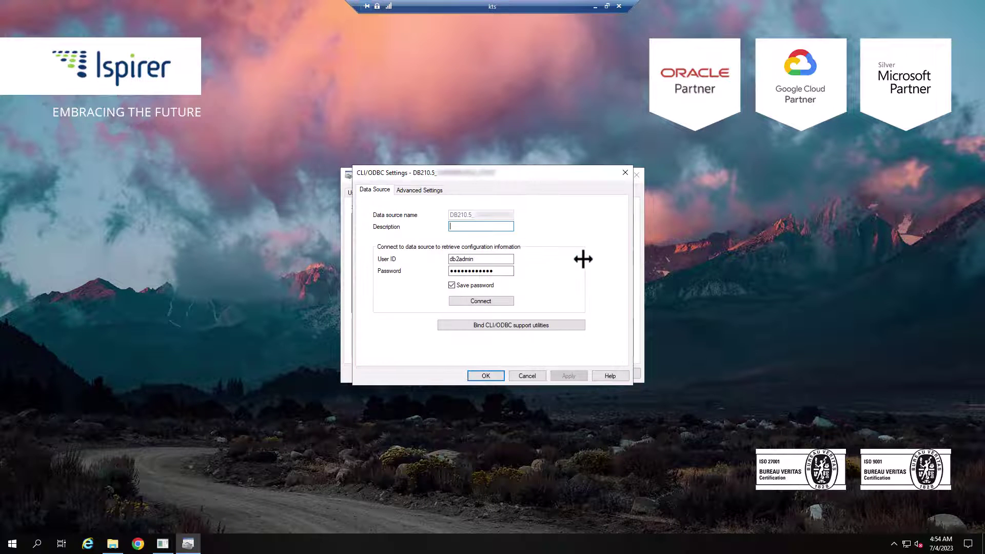
click(482, 302)
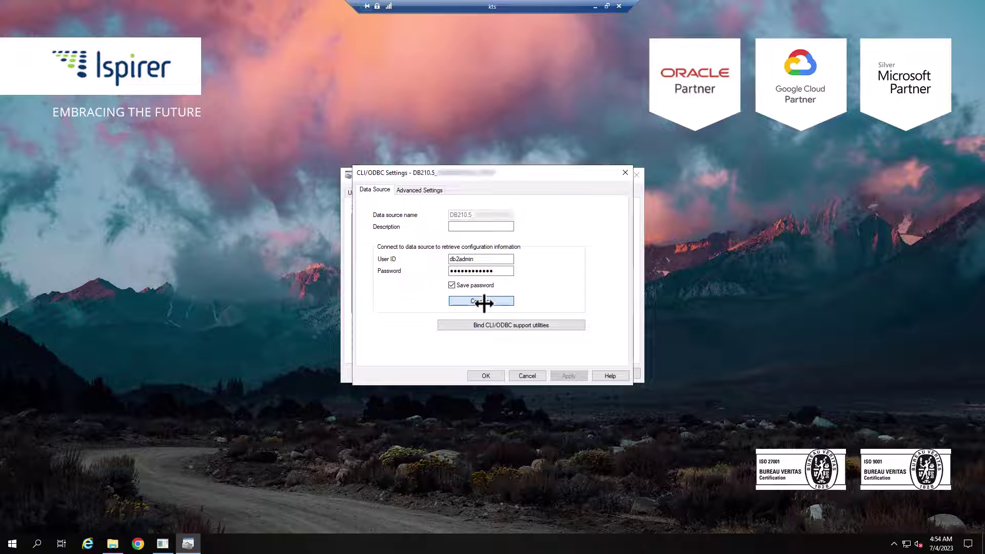